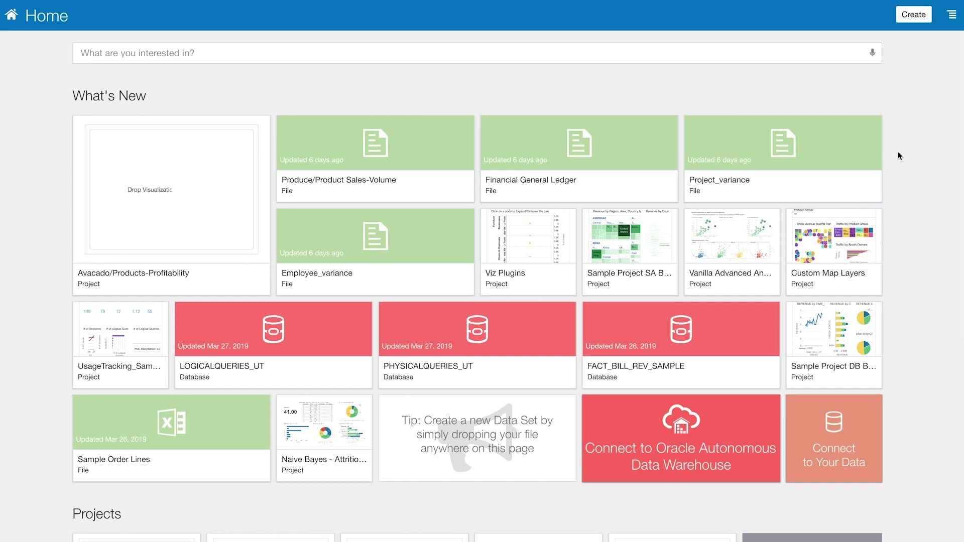
Browse the connection types under Create > Connection, then cancel without creating a connection
left_click(913, 14)
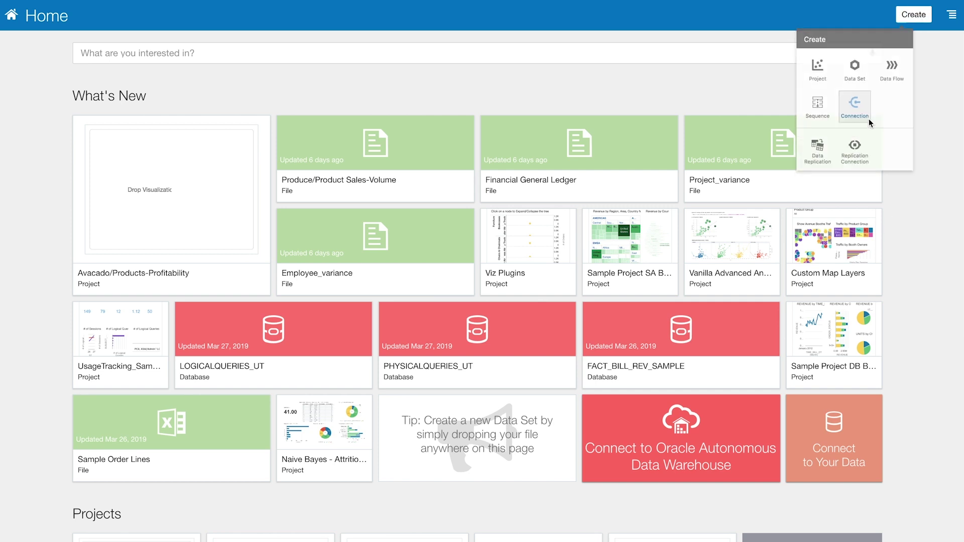
left_click(864, 118)
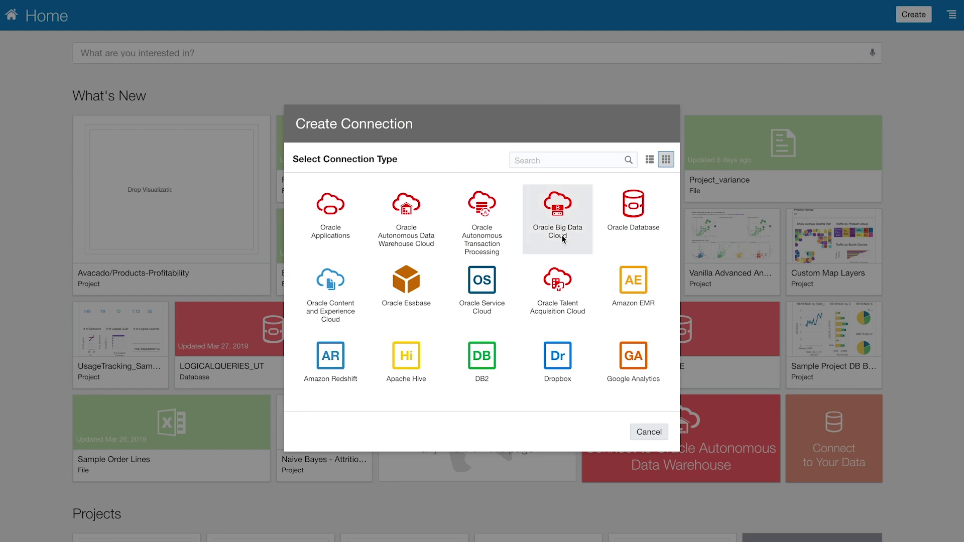
scroll(562, 236, "down", 3)
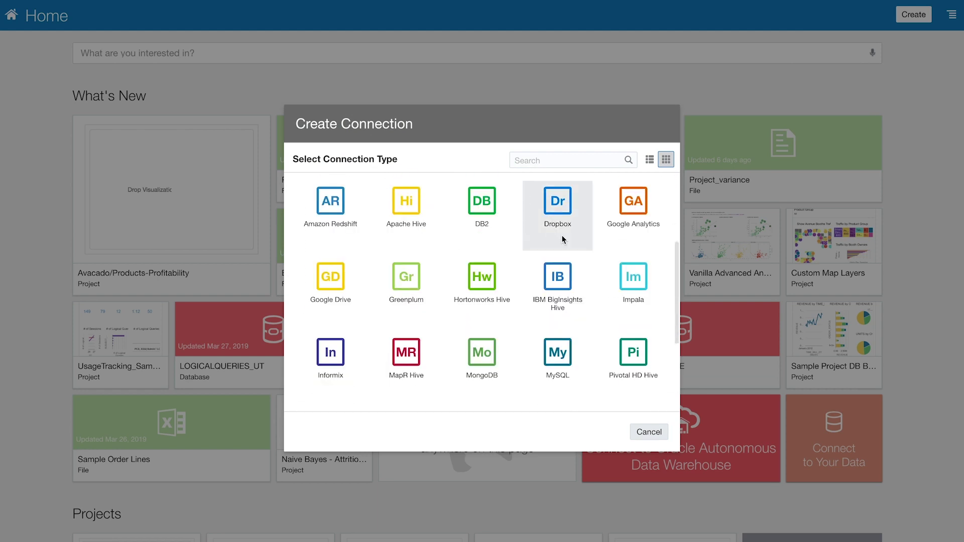
scroll(562, 235, "down", 3)
scroll(561, 235, "down", 3)
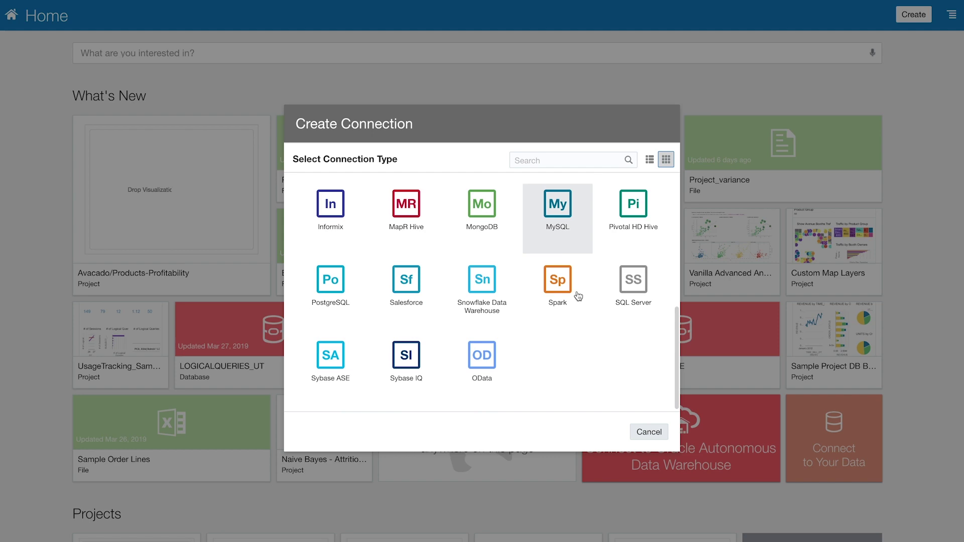
left_click(647, 435)
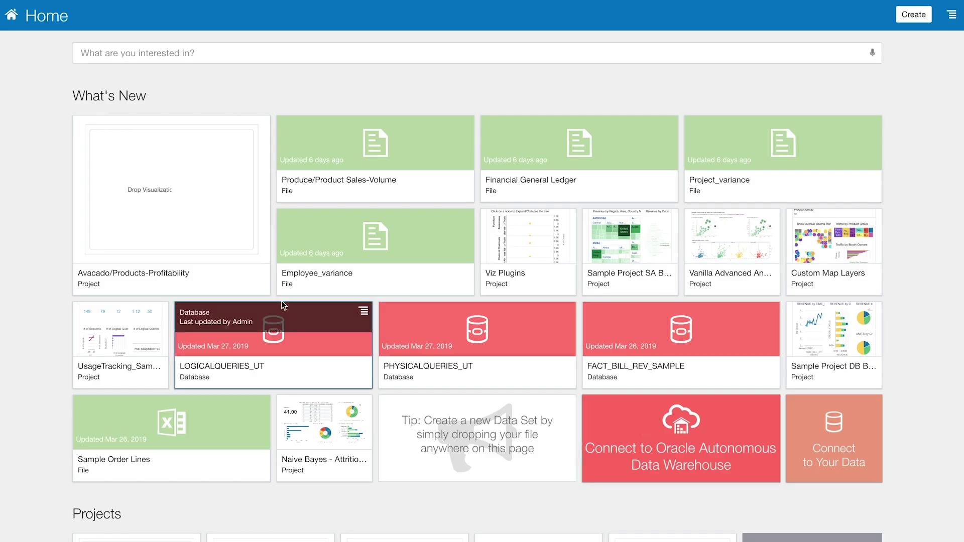
mouse_move(263, 277)
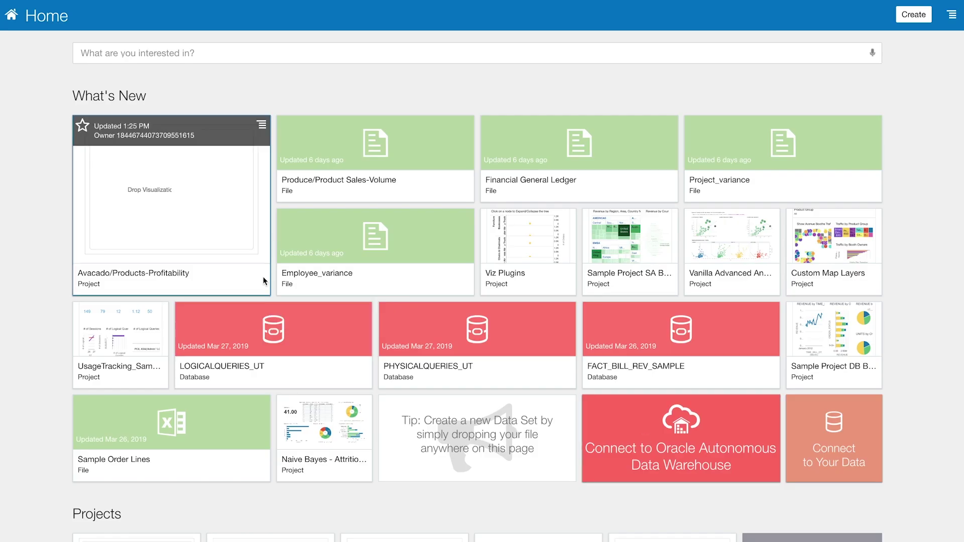
left_click(214, 227)
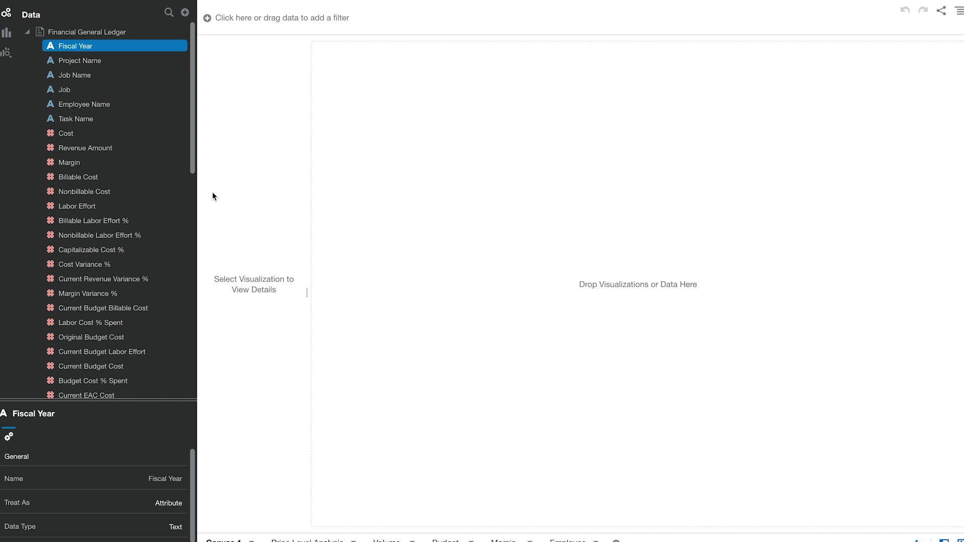
scroll(85, 210, "down", 10)
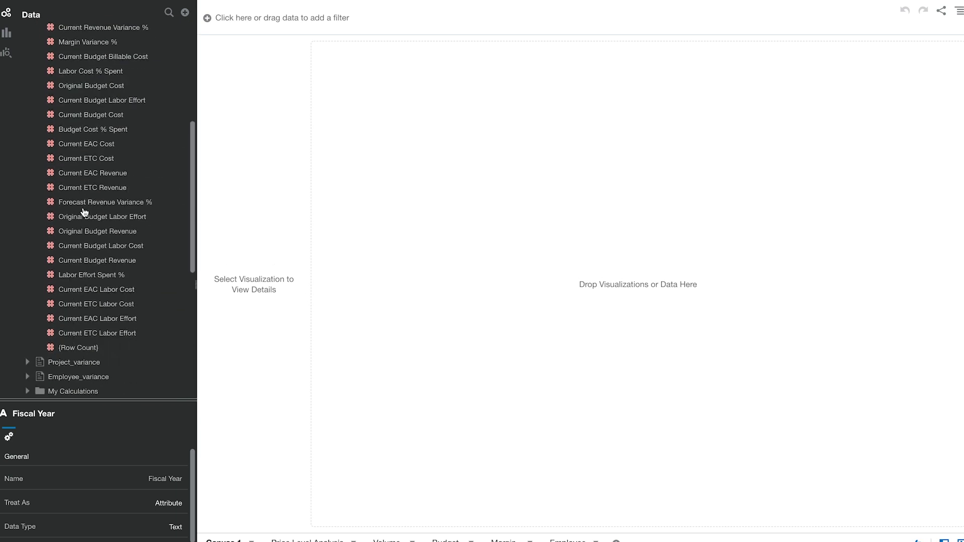
scroll(85, 211, "up", 5)
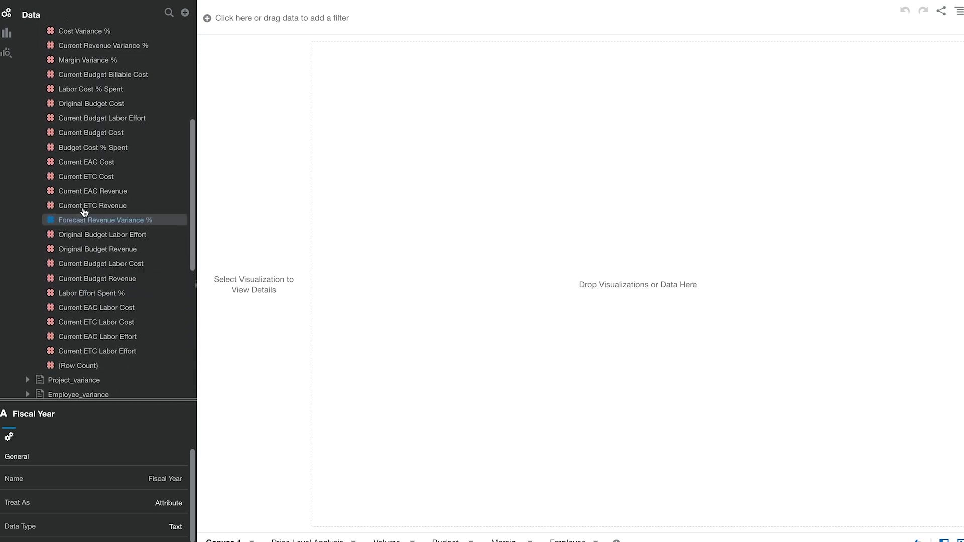
scroll(84, 211, "up", 3)
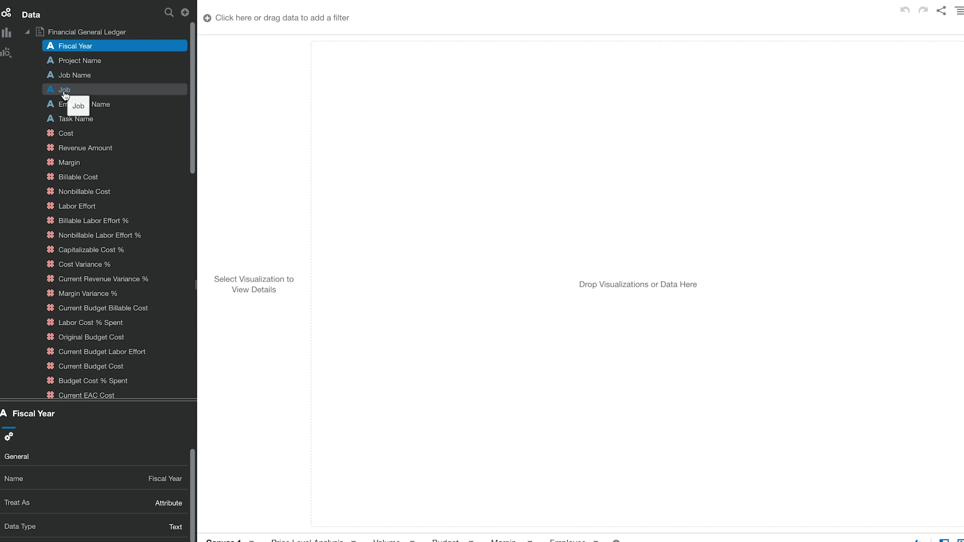
Run Explain on the Job column and select the Job pie and Revenue Amount by Job charts
right_click(65, 96)
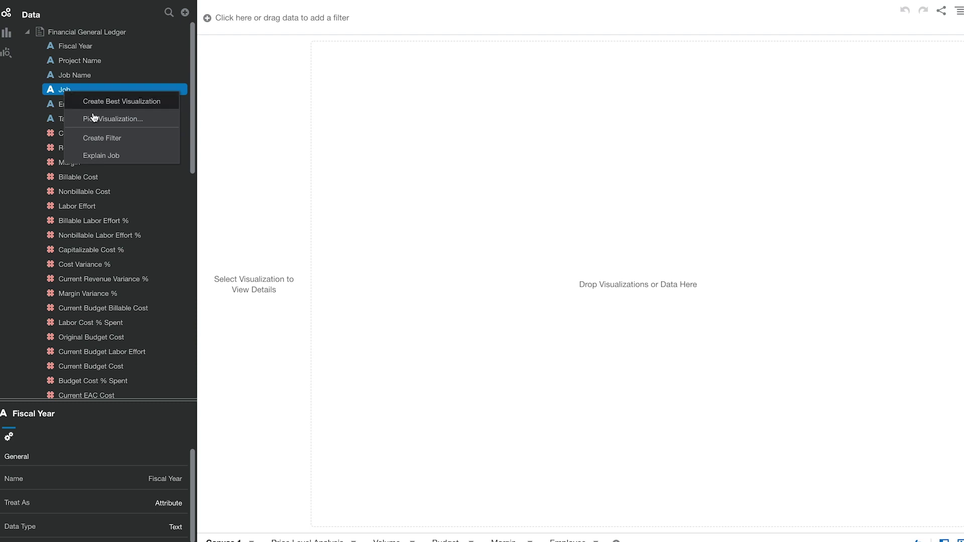
left_click(122, 161)
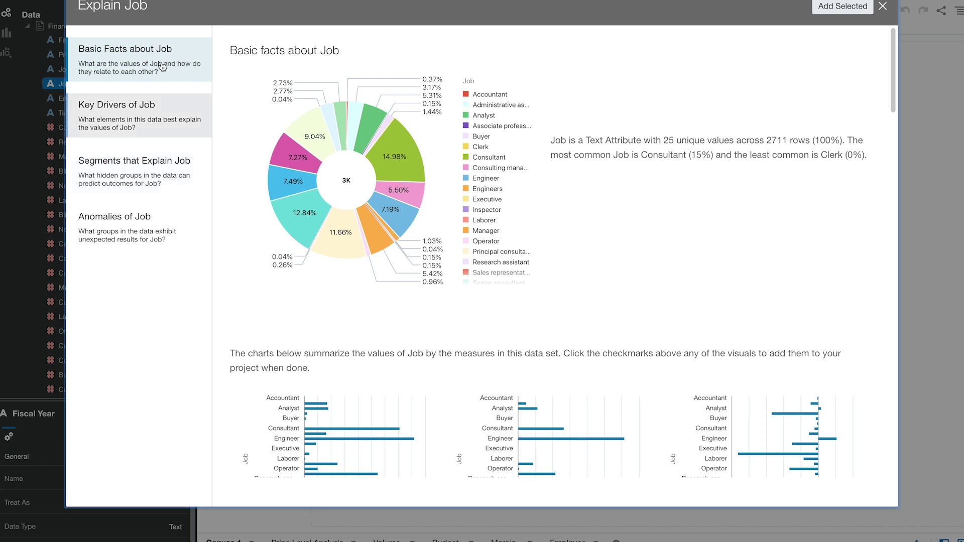
mouse_move(399, 111)
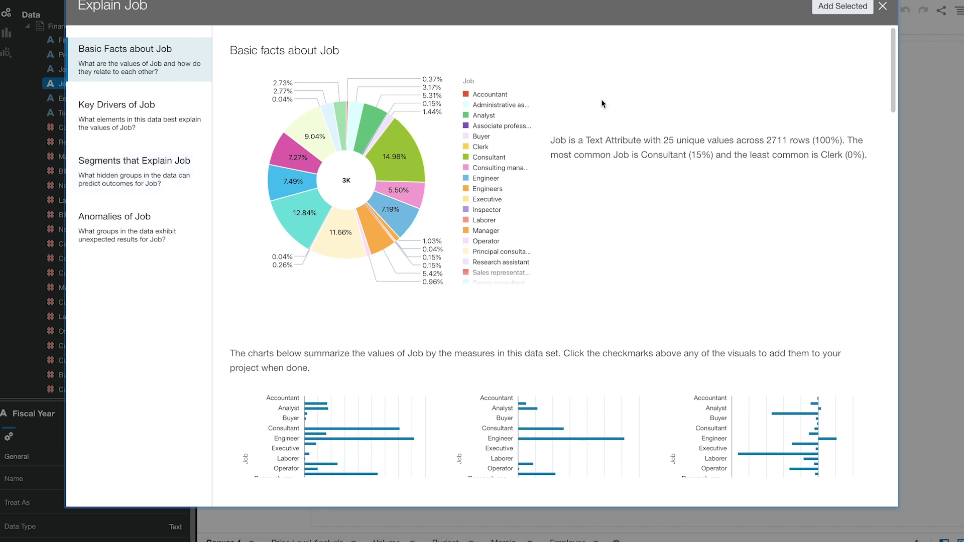
left_click(535, 81)
scroll(600, 341, "down", 2)
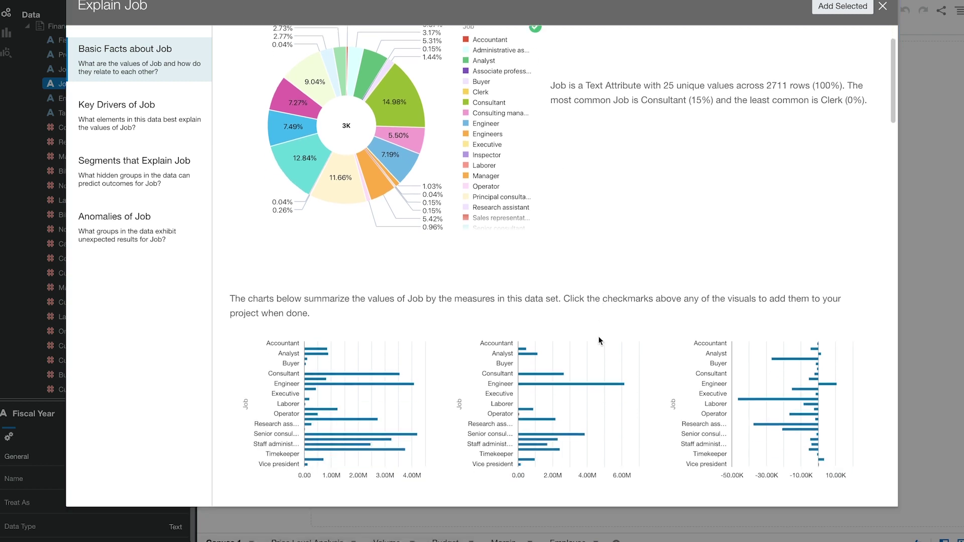
scroll(599, 341, "down", 2)
left_click(641, 290)
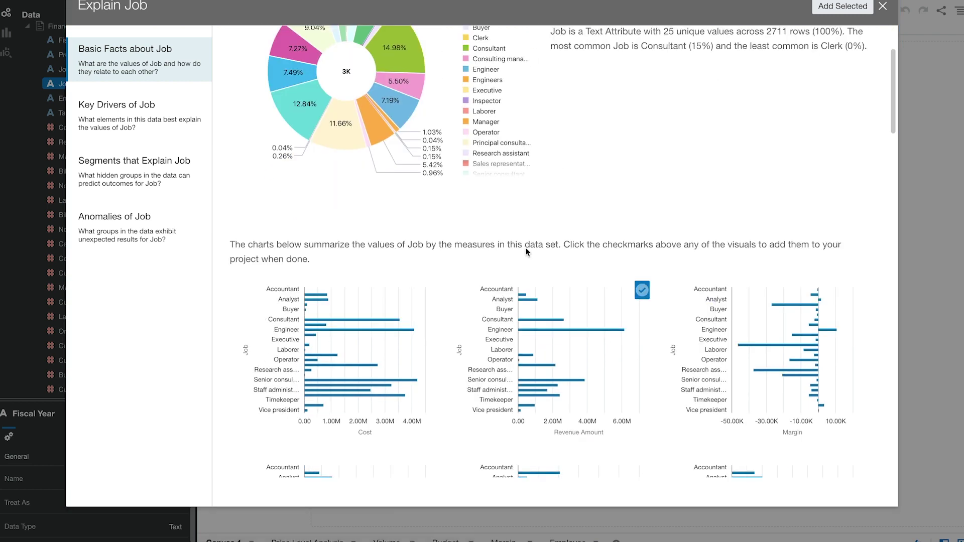
Also select the Fiscal Year key-driver and Accountant anomaly charts, then add the selections to the canvas
left_click(120, 118)
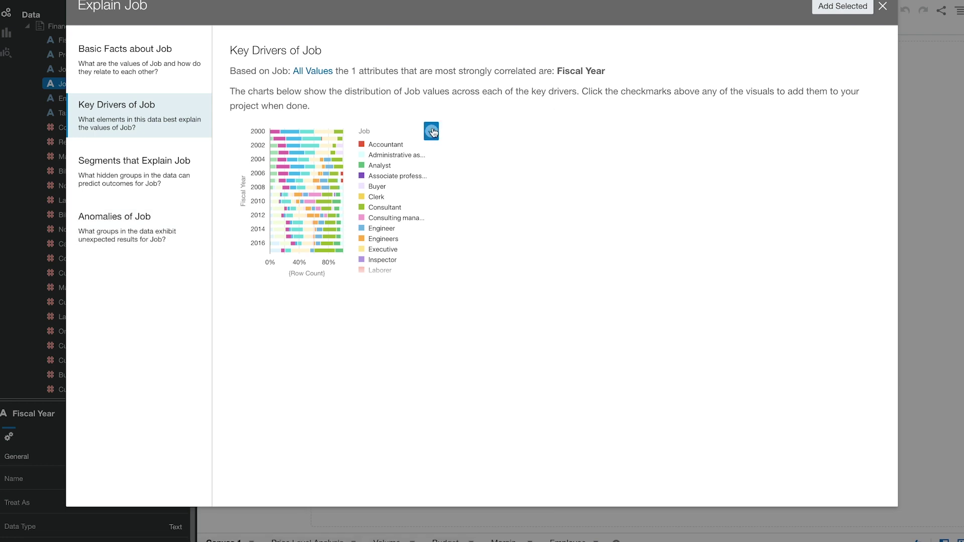
left_click(431, 131)
left_click(125, 237)
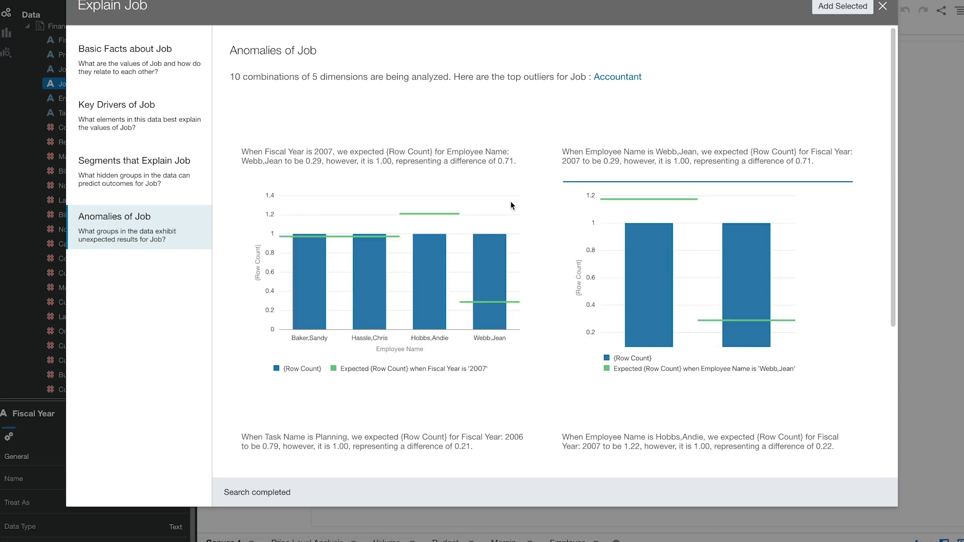
left_click(517, 199)
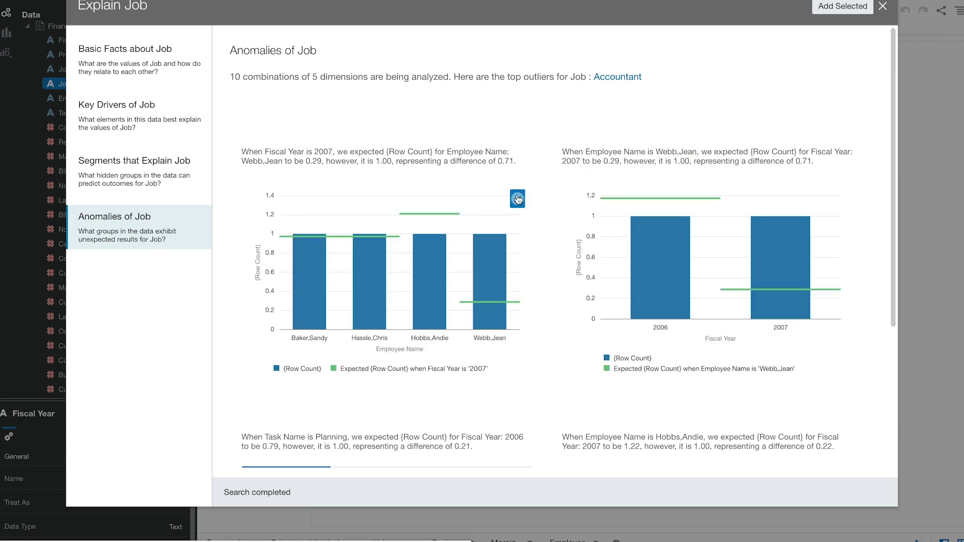
left_click(842, 6)
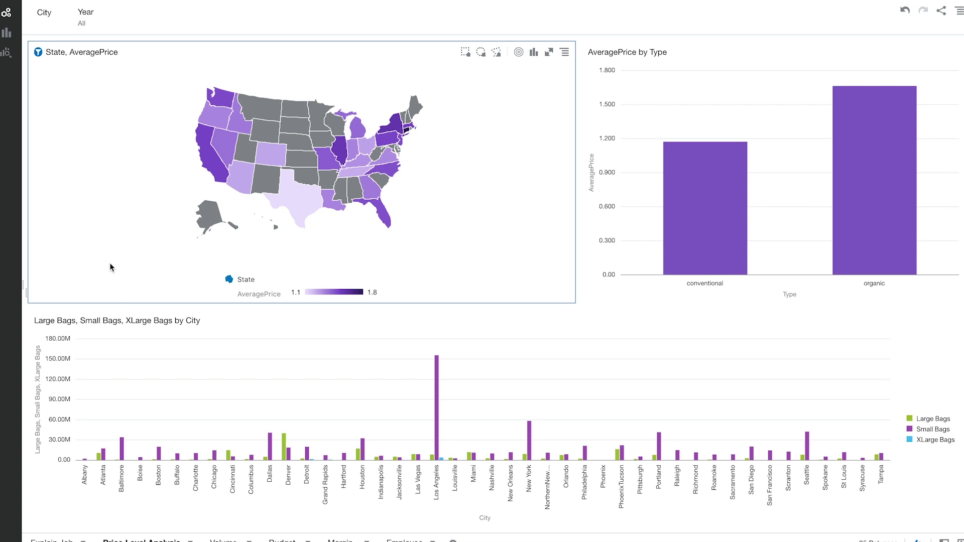
Filter the other charts to California from the map, then switch the filter to Florida
left_click(214, 169)
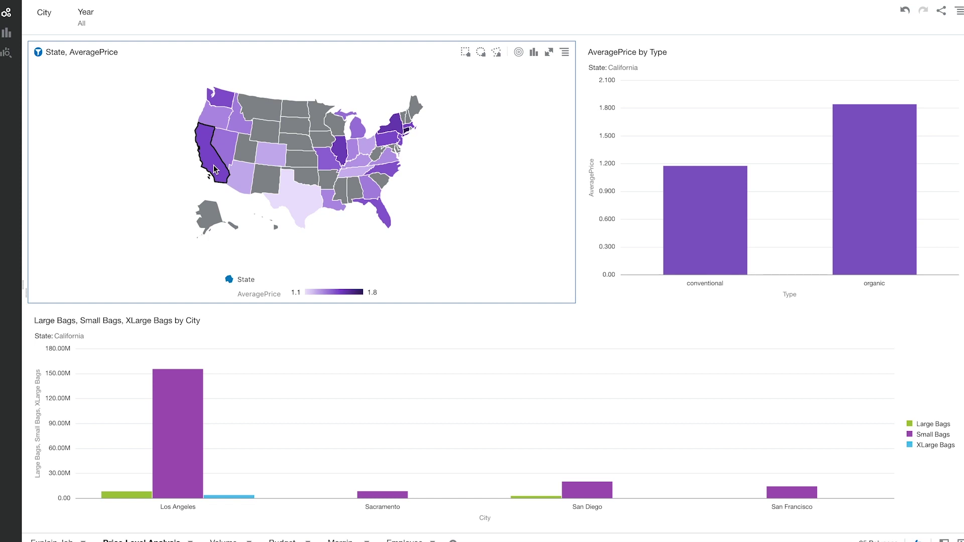
mouse_move(172, 409)
left_click(382, 212)
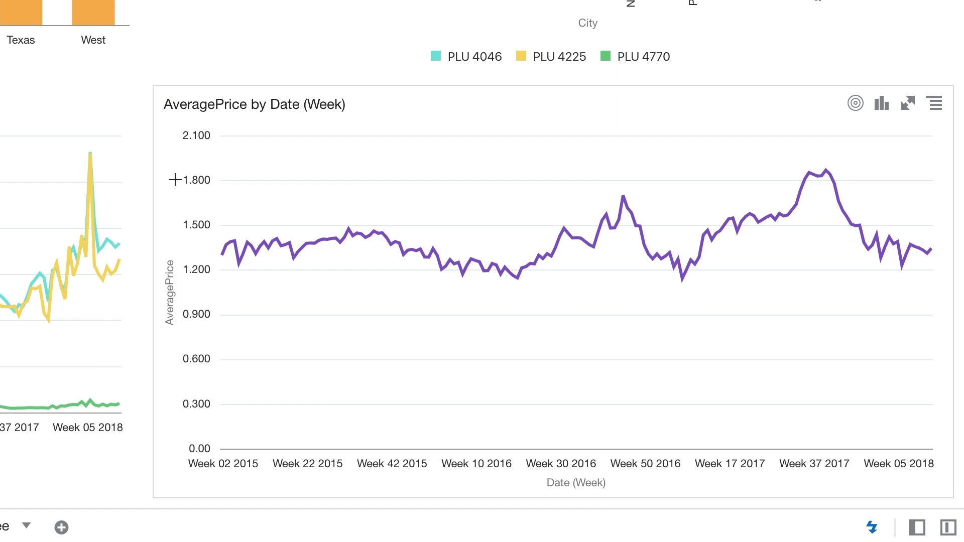
Add a Trend Line statistic to the AveragePrice by Date (Week) chart from its context menu
right_click(305, 143)
mouse_move(354, 249)
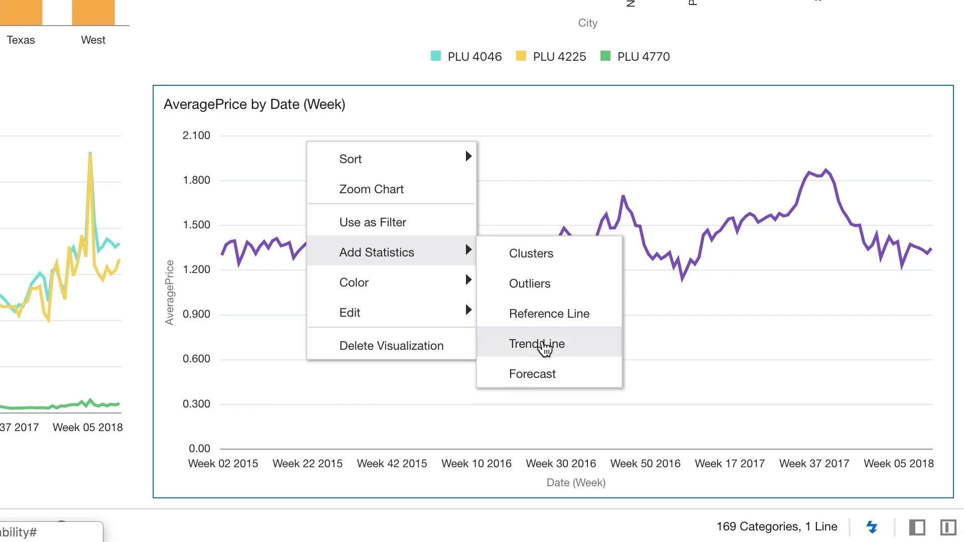
left_click(541, 344)
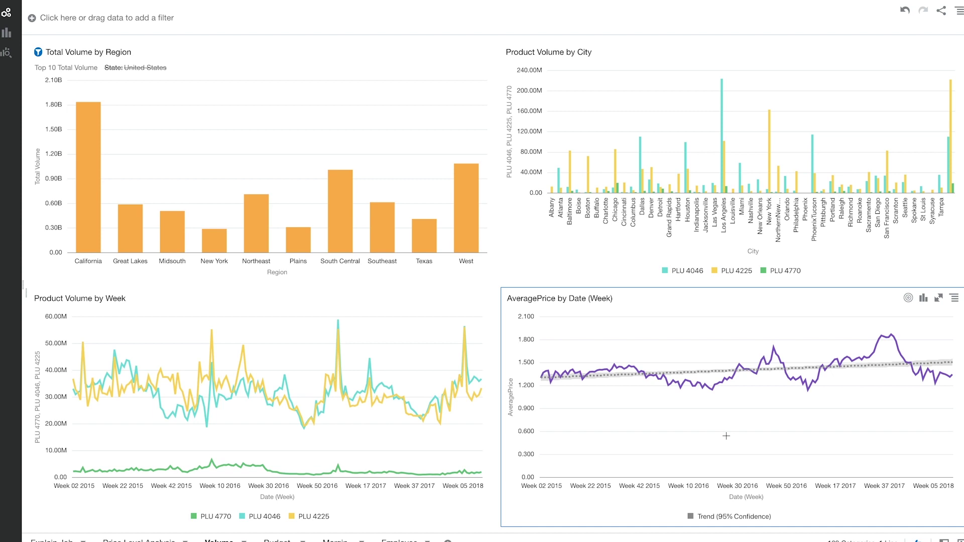
Filter the charts to Texas in Total Volume by Region, then switch the filter to New York
left_click(429, 230)
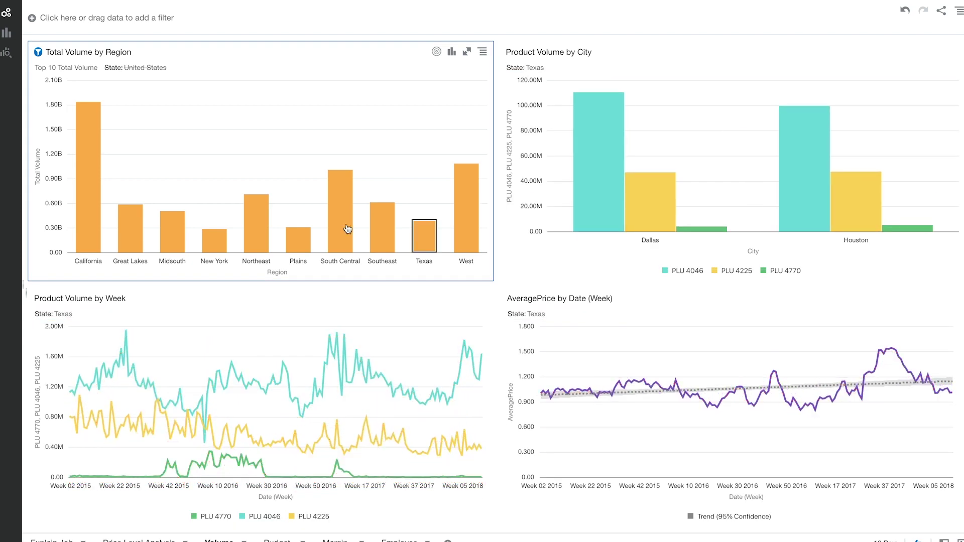
left_click(221, 239)
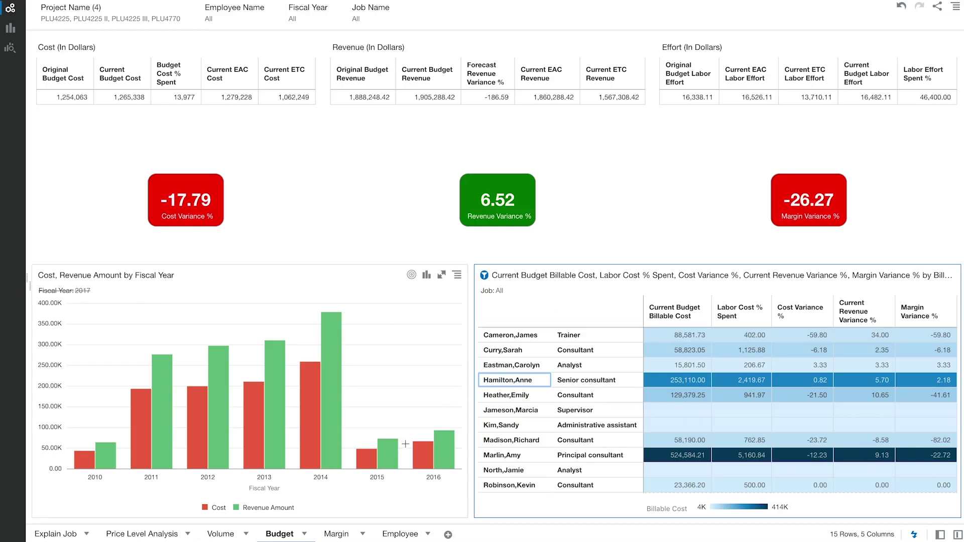
Switch to the Margin canvas tab at the bottom of the project
mouse_move(371, 470)
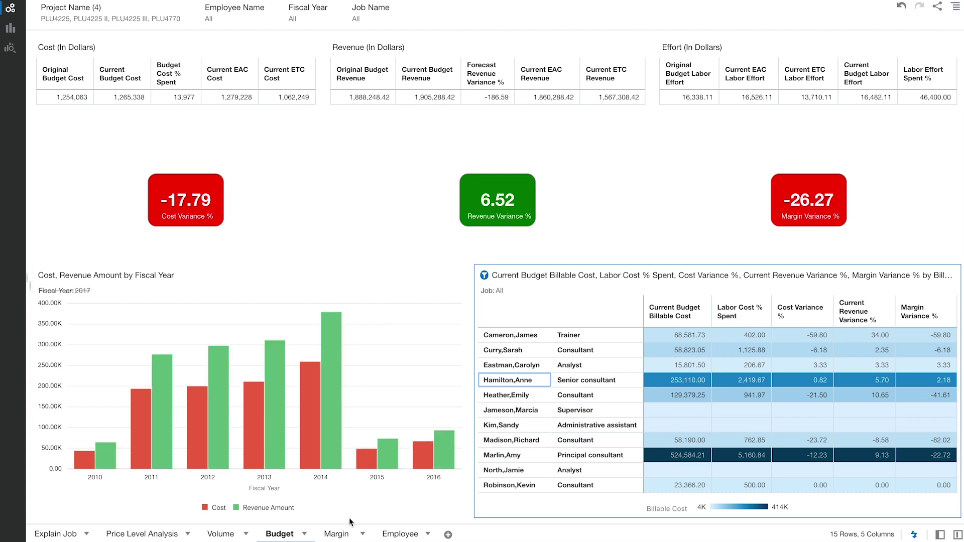
left_click(336, 534)
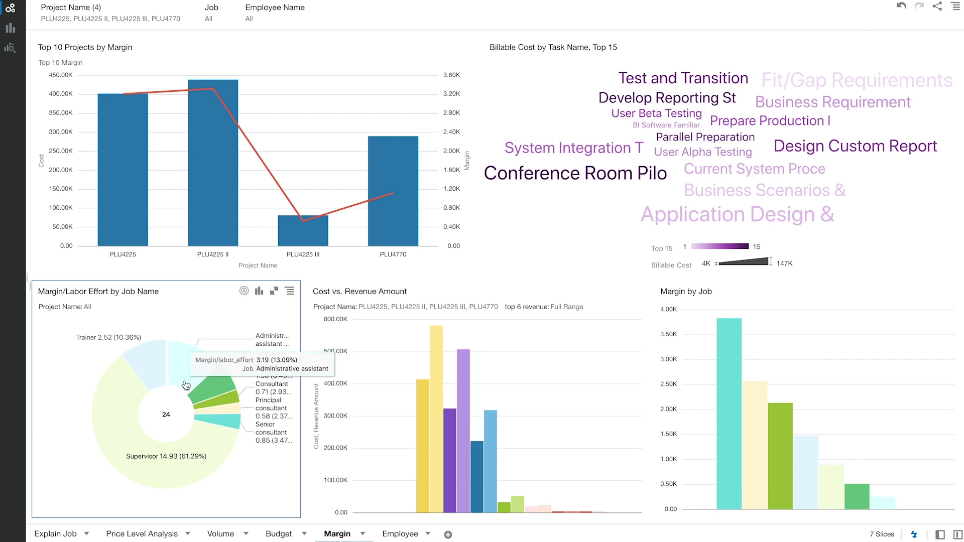
Inspect the pie slices, then bring up the Consultant slice's menu in Margin/Labor Effort by Job Name
mouse_move(156, 369)
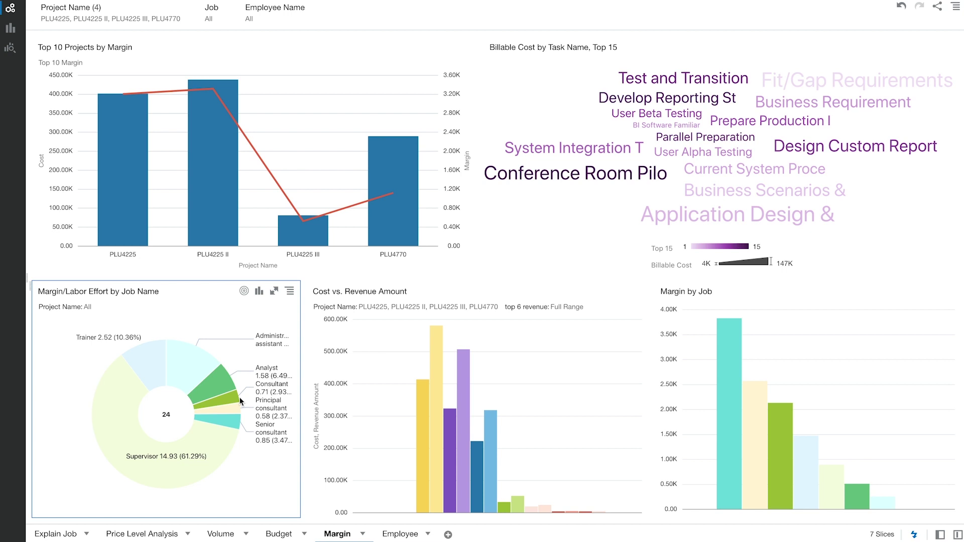
mouse_move(231, 402)
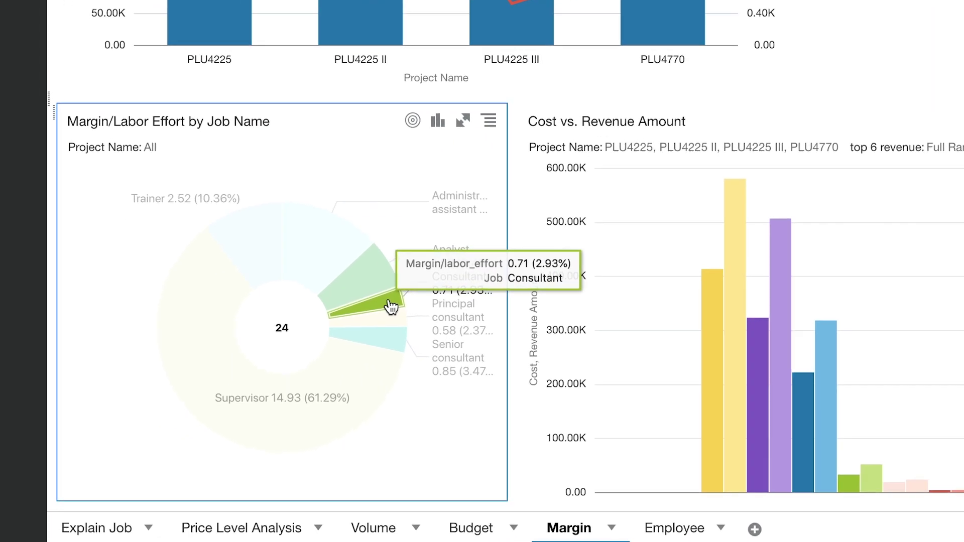
right_click(406, 298)
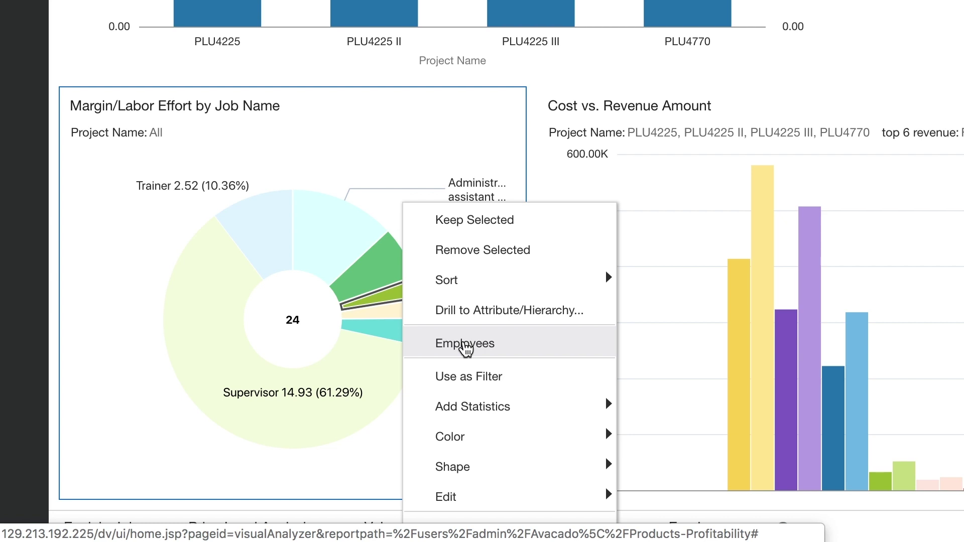
Drill the Consultant slice to Employees, opening the Employee canvas filtered to Job = Consultant
left_click(465, 348)
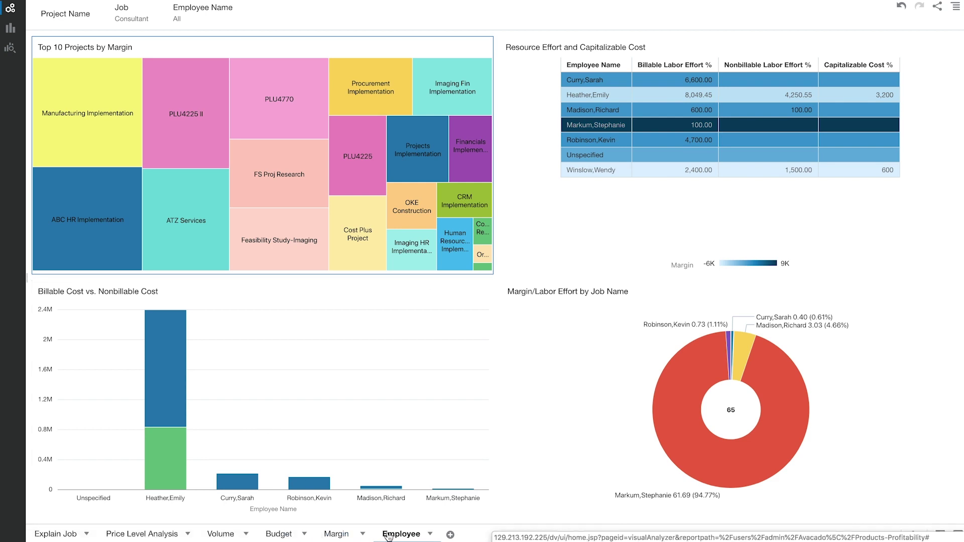
mouse_move(167, 98)
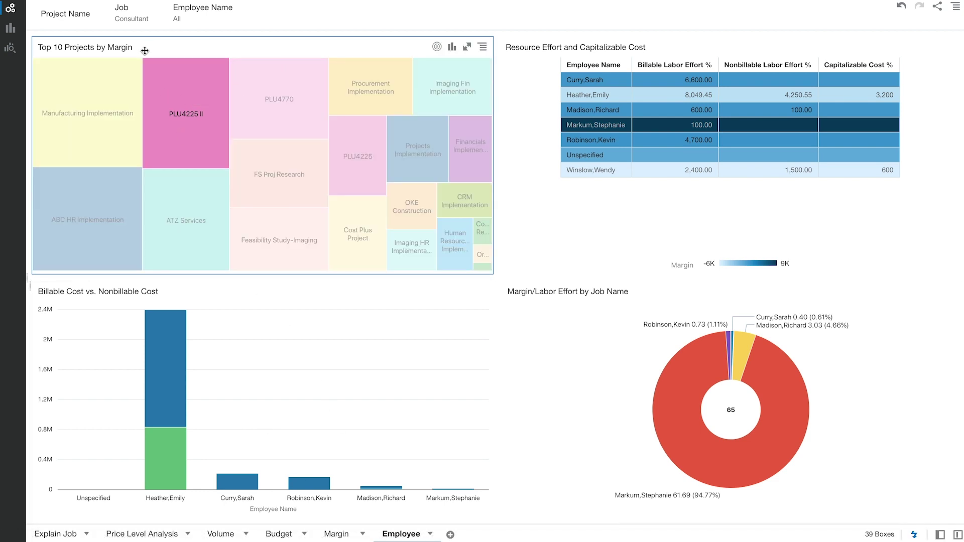